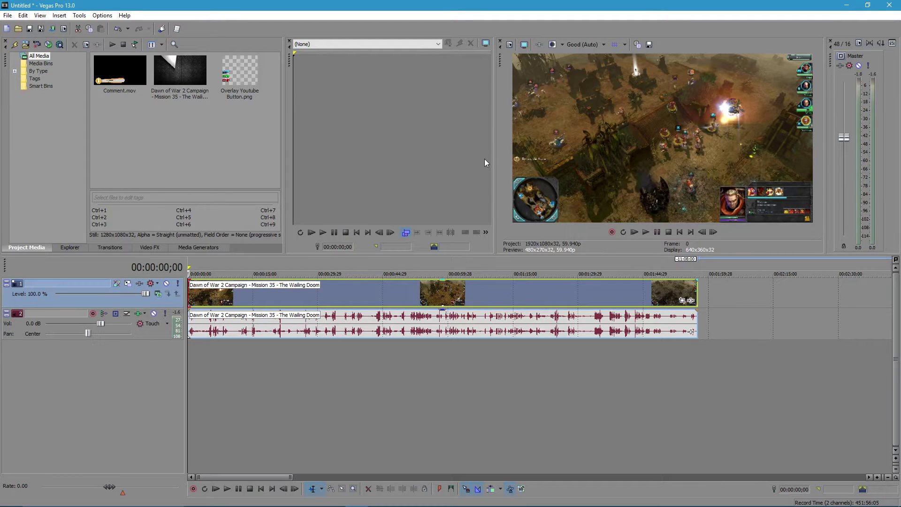
Scrub the gameplay to 00:00:42;07 and pick up the Overlay Youtube Button PNG.
{"action": "left_click", "coordinate": [417, 294]}
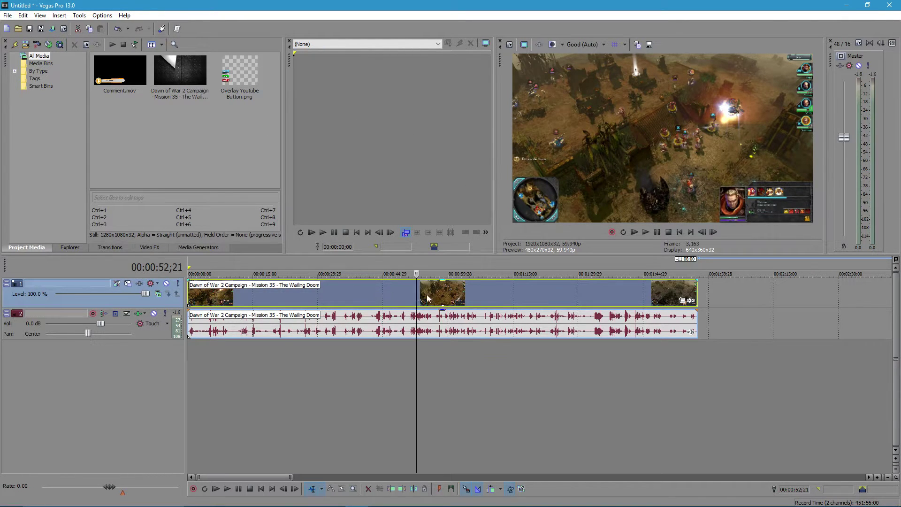
{"action": "left_click_drag", "start_coordinate": [417, 294], "coordinate": [547, 296]}
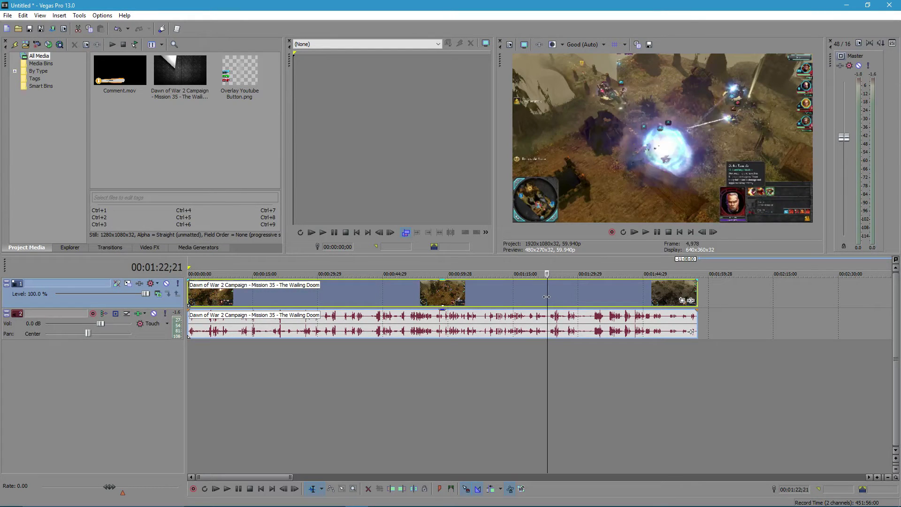
{"action": "mouse_move", "coordinate": [545, 297]}
{"action": "left_mouse_down"}
{"action": "mouse_move", "coordinate": [463, 286]}
{"action": "mouse_move", "coordinate": [472, 289]}
{"action": "mouse_move", "coordinate": [369, 294]}
{"action": "left_mouse_up"}
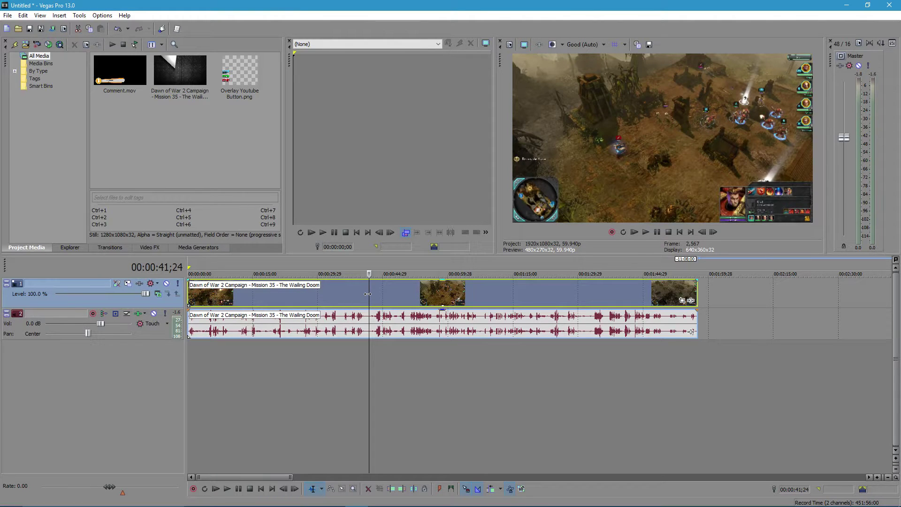
{"action": "left_click", "coordinate": [375, 290]}
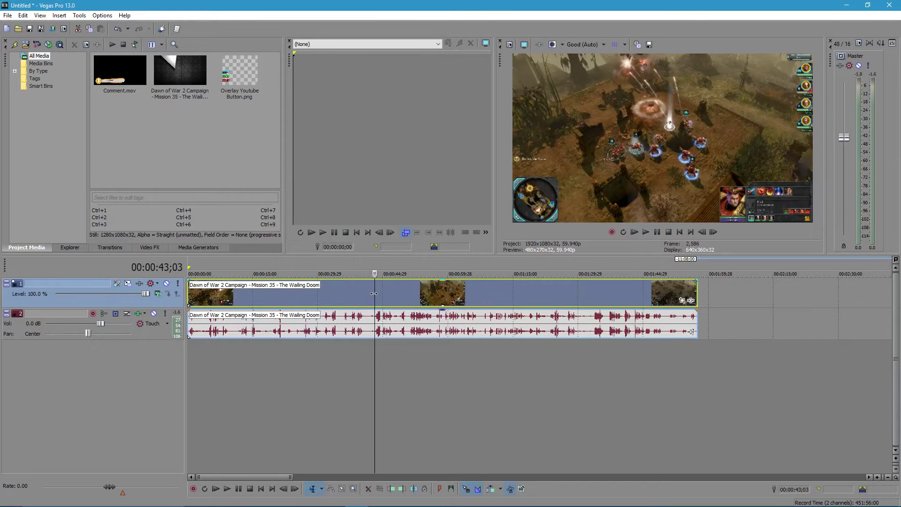
{"action": "left_click_drag", "start_coordinate": [374, 293], "coordinate": [371, 293]}
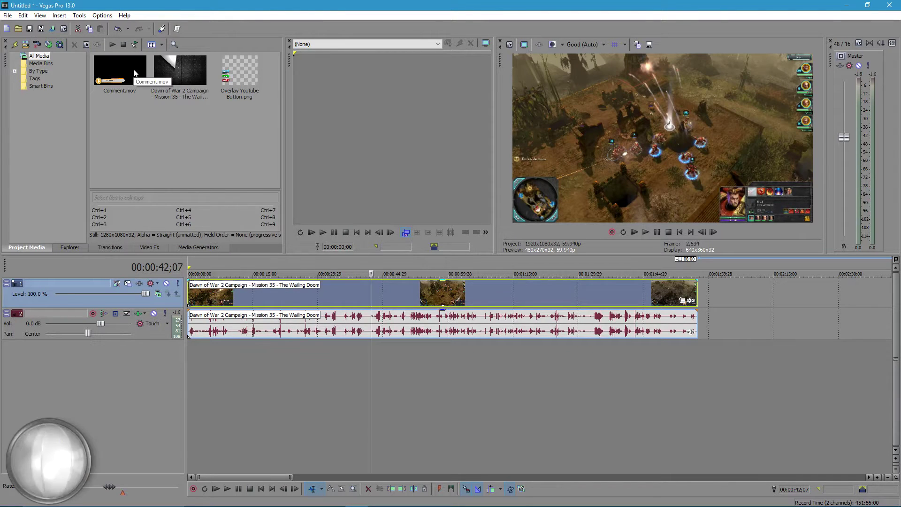
{"action": "left_click_drag", "start_coordinate": [243, 70], "coordinate": [381, 282]}
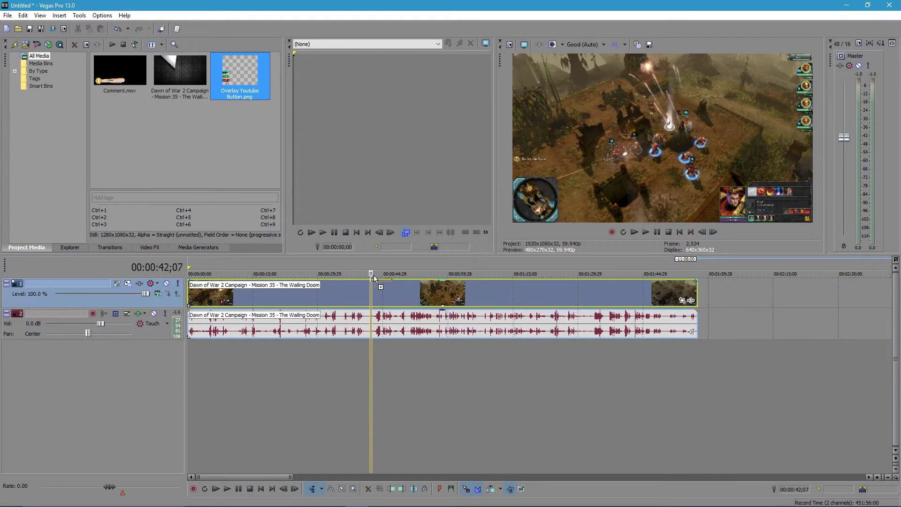
Drop Overlay Youtube Button.png onto a new top track at 00:00:42;07 and zoom the timeline.
{"action": "left_click_drag", "start_coordinate": [374, 279], "coordinate": [373, 276]}
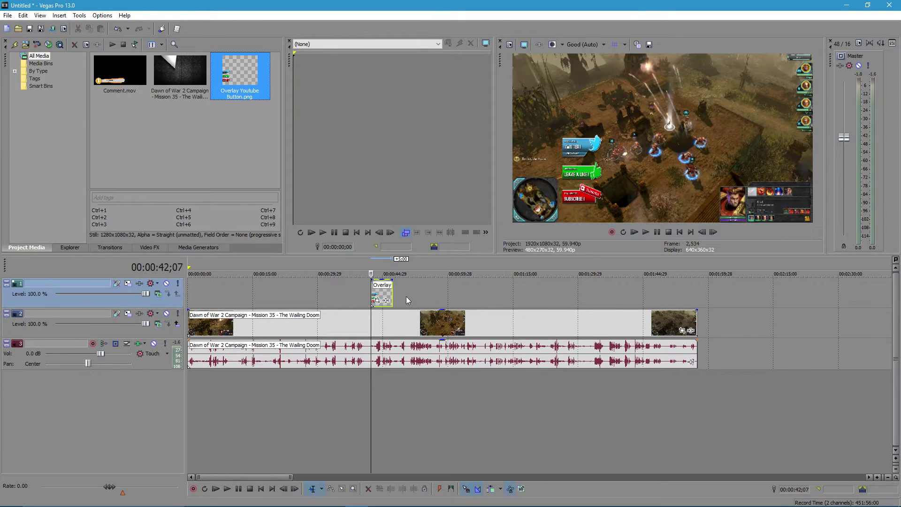
{"action": "scroll", "coordinate": [407, 297], "scroll_direction": "up", "scroll_amount": 3}
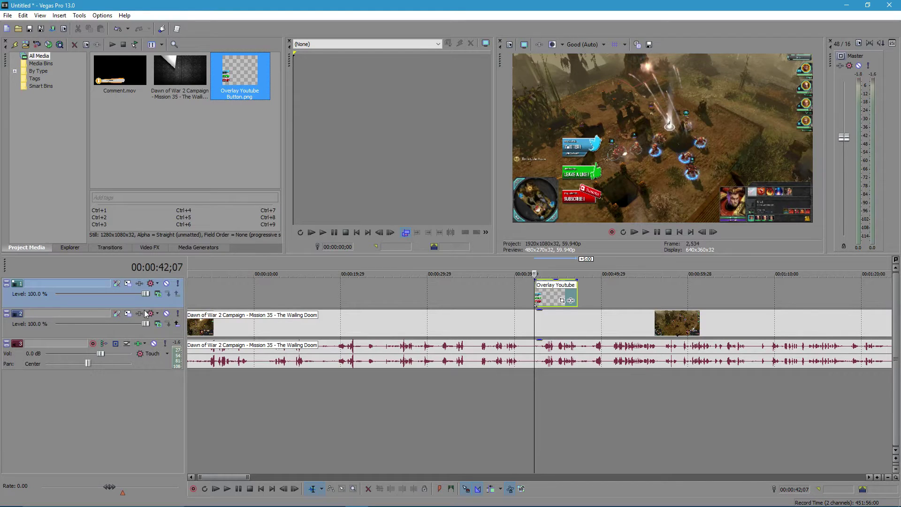
In Track Motion for track 1, nudge the overlay frame left and up with the arrow keys.
{"action": "left_click", "coordinate": [129, 284]}
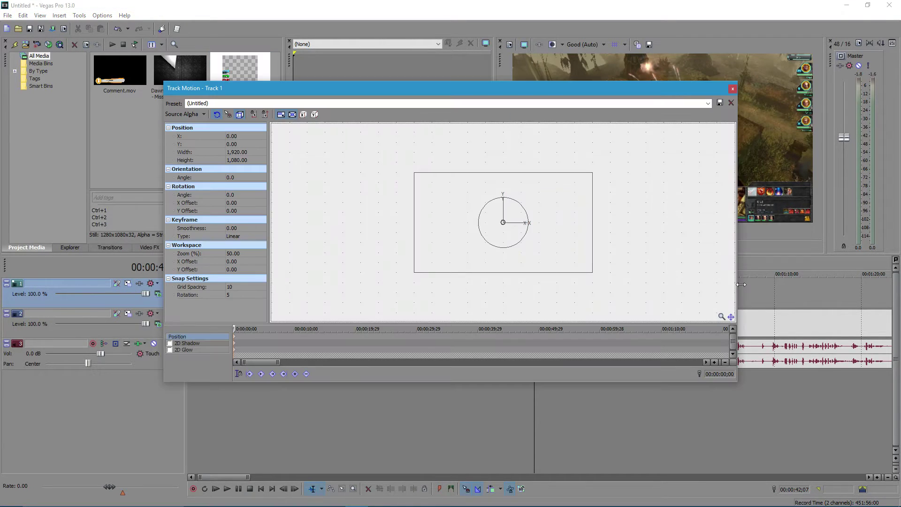
{"action": "left_click_drag", "start_coordinate": [742, 285], "coordinate": [484, 294]}
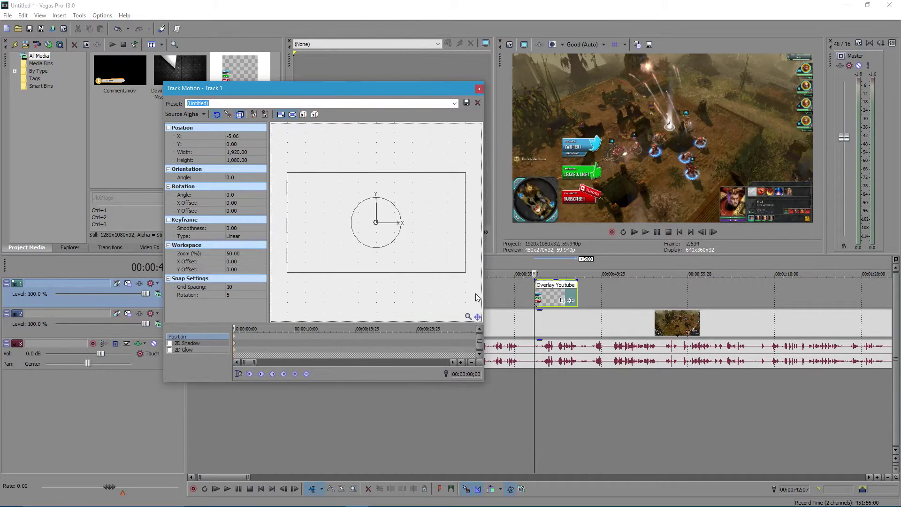
{"action": "key", "text": "Left"}
{"action": "key", "text": "Left"}
{"action": "key", "text": "Left"}
{"action": "key", "text": "Left"}
{"action": "key", "text": "Left"}
{"action": "key", "text": "Left"}
{"action": "key", "text": "Left"}
{"action": "key", "text": "Left"}
{"action": "key", "text": "Left"}
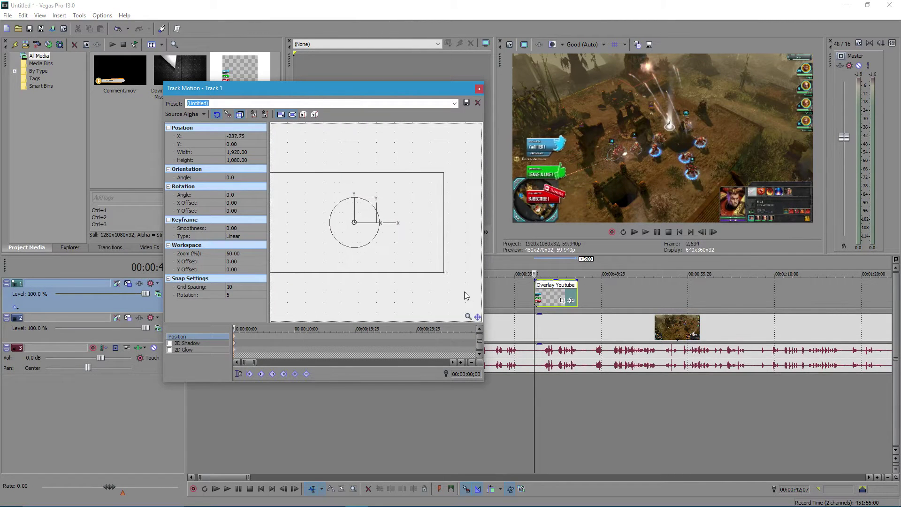
{"action": "key", "text": "Left"}
{"action": "key", "text": "Left"}
{"action": "key", "text": "Up"}
{"action": "key", "text": "Left"}
{"action": "key", "text": "Up"}
{"action": "key", "text": "Left"}
{"action": "key", "text": "Up"}
{"action": "key", "text": "Up"}
{"action": "key", "text": "Up"}
{"action": "key", "text": "Up"}
{"action": "key", "text": "Up"}
{"action": "key", "text": "Up"}
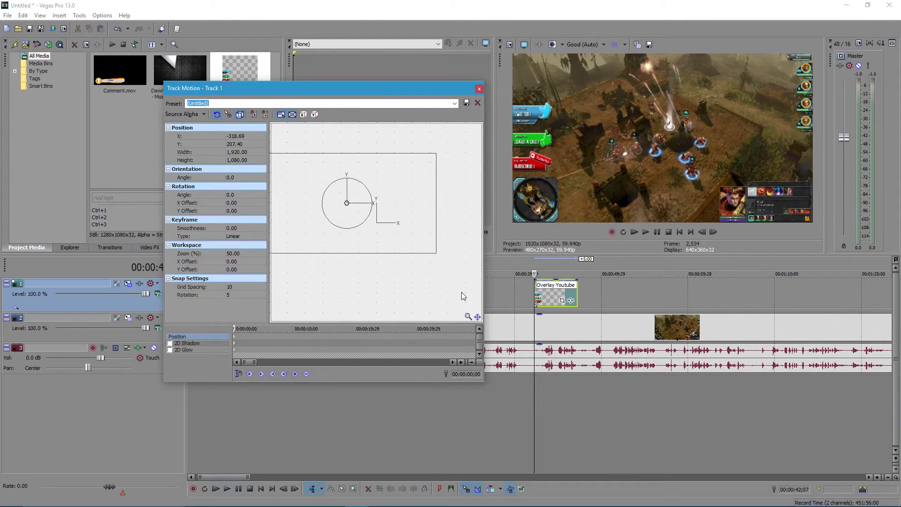
Fine-tune the overlay's height and drag a corner handle to enlarge the buttons.
{"action": "key", "text": "Down"}
{"action": "key", "text": "Down"}
{"action": "key", "text": "Down"}
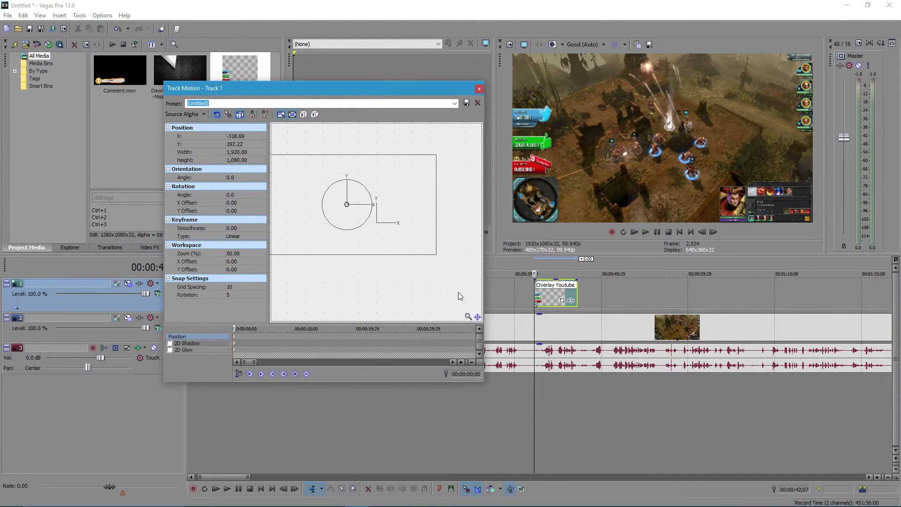
{"action": "key", "text": "Up"}
{"action": "key", "text": "Up"}
{"action": "key", "text": "Up"}
{"action": "key", "text": "Up"}
{"action": "key", "text": "Up"}
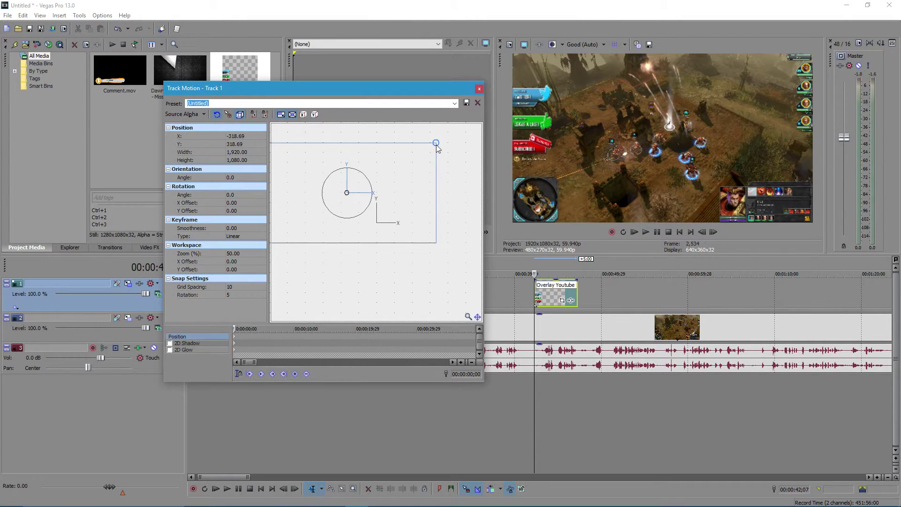
{"action": "left_click_drag", "start_coordinate": [437, 244], "coordinate": [444, 254]}
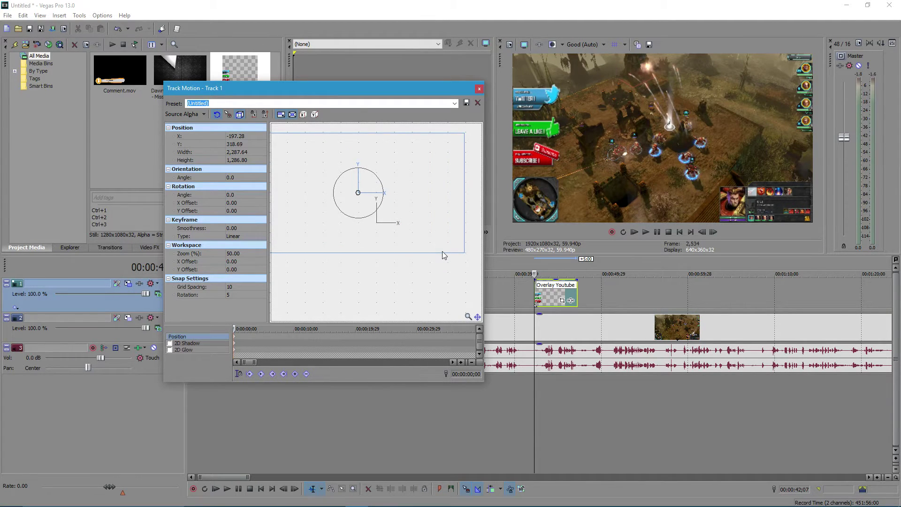
{"action": "left_click", "coordinate": [480, 89]}
Play back the overlay section to check it, then mute the system volume.
{"action": "left_click", "coordinate": [520, 300]}
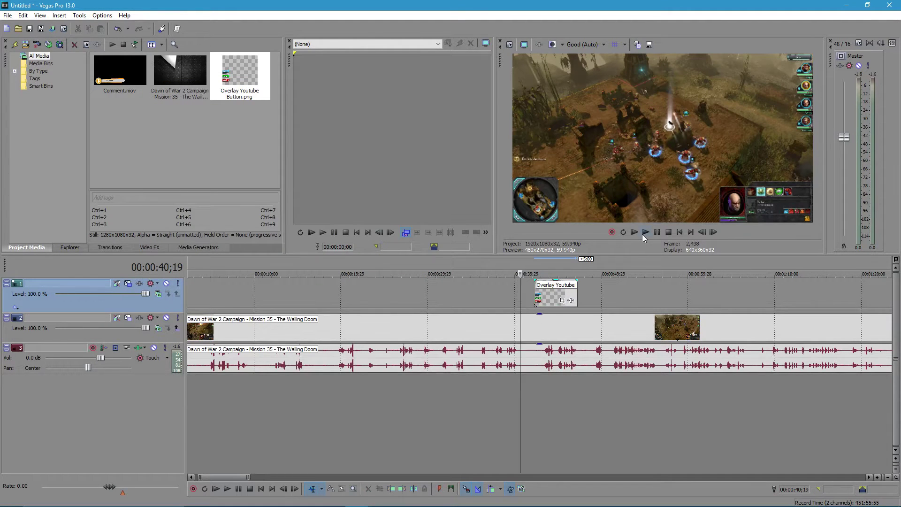
{"action": "left_click", "coordinate": [645, 233]}
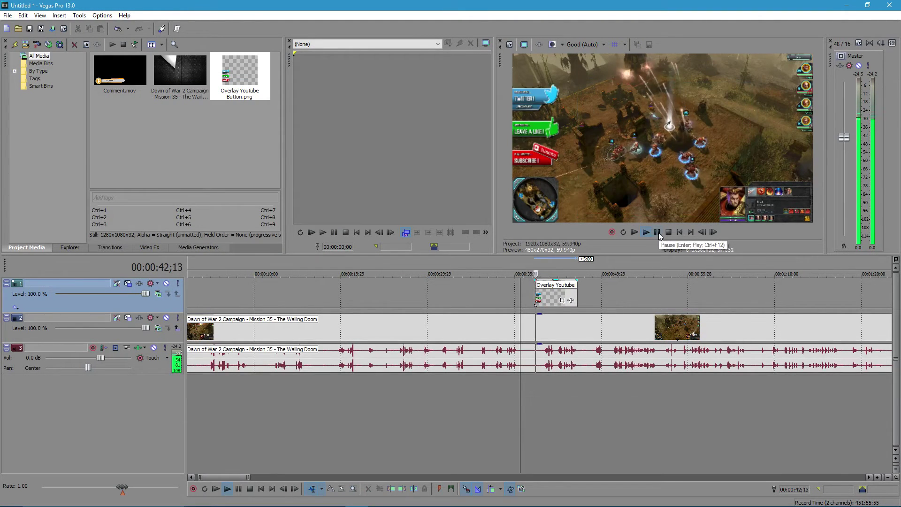
{"action": "left_click", "coordinate": [659, 233]}
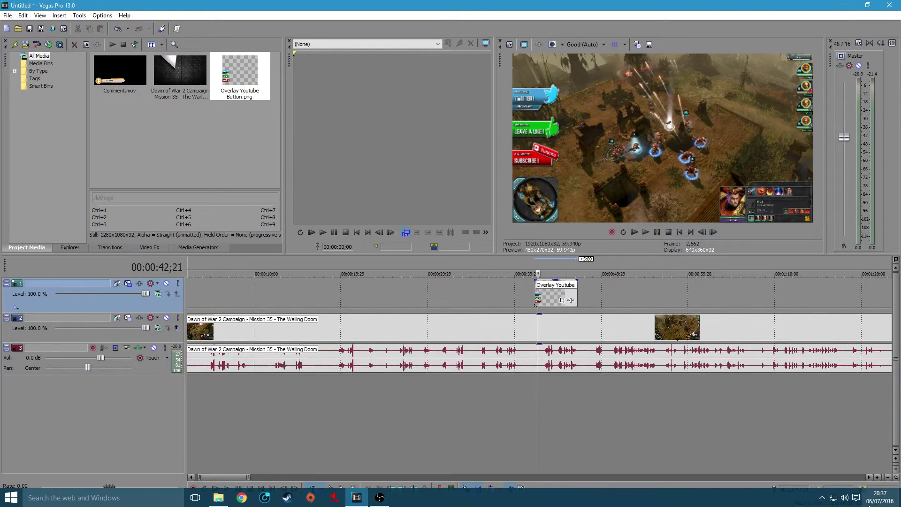
{"action": "left_click", "coordinate": [844, 502]}
{"action": "left_click_drag", "start_coordinate": [770, 478], "coordinate": [742, 477]}
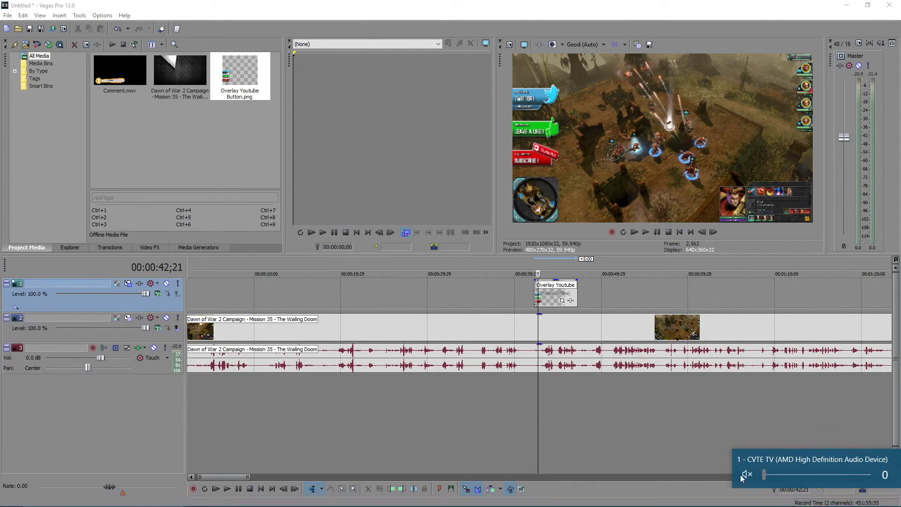
Replay and pause at 00:00:42;28, then show the Transitions library.
{"action": "left_click", "coordinate": [570, 390]}
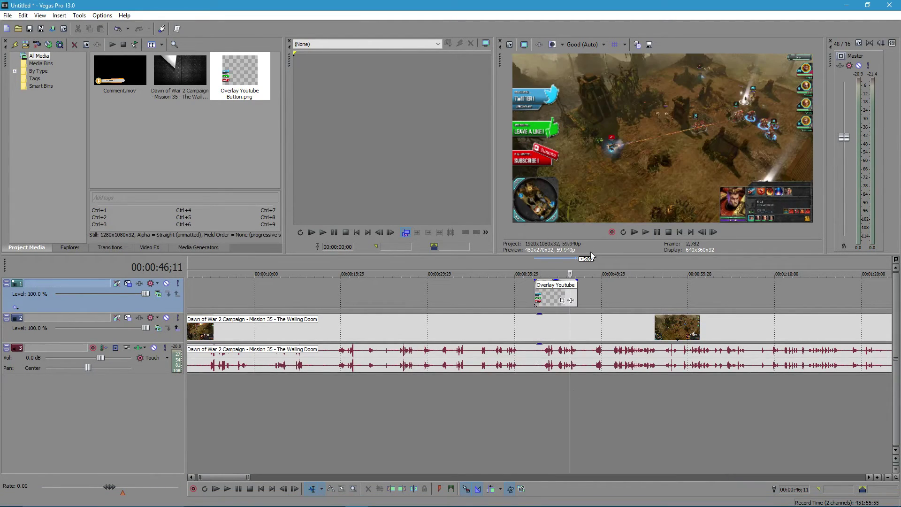
{"action": "left_click", "coordinate": [647, 232]}
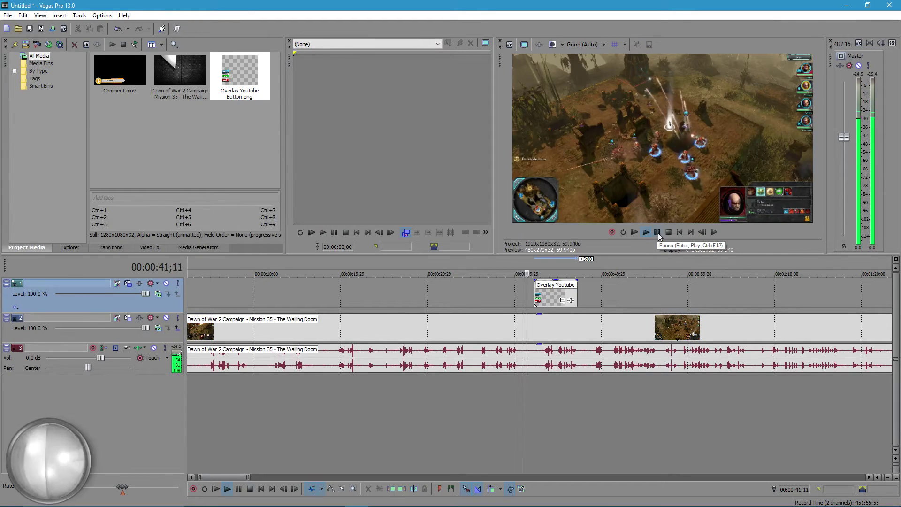
{"action": "left_click", "coordinate": [658, 232]}
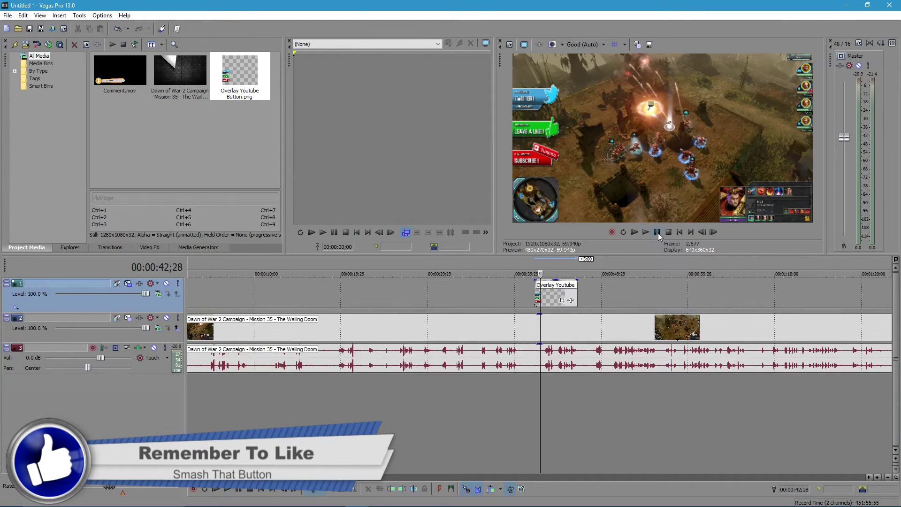
{"action": "left_click", "coordinate": [123, 245]}
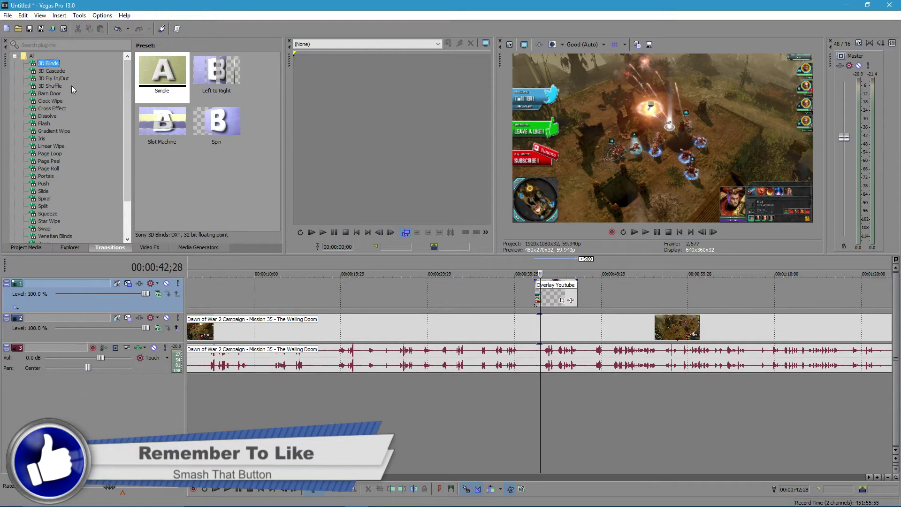
Apply the Slide In, Left-Right transition to the overlay event's start.
{"action": "left_click", "coordinate": [43, 191]}
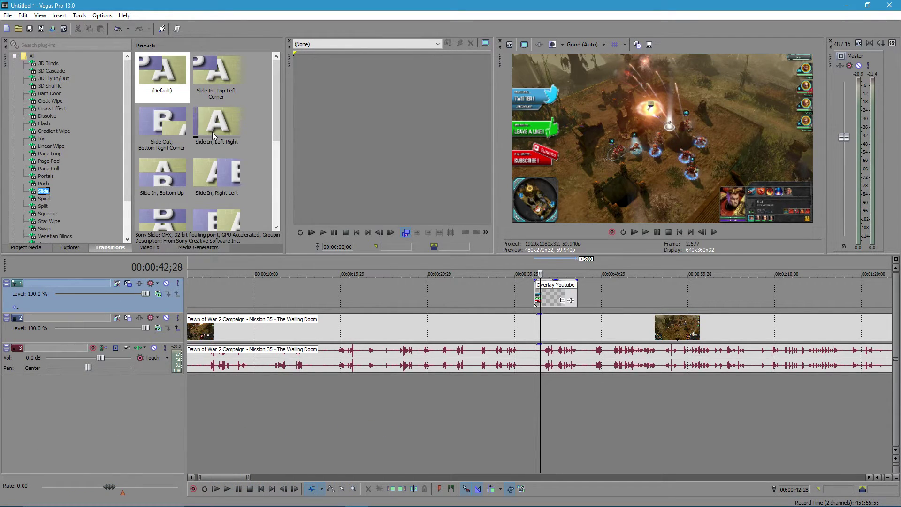
{"action": "left_click_drag", "start_coordinate": [212, 131], "coordinate": [538, 293]}
{"action": "left_click", "coordinate": [443, 37]}
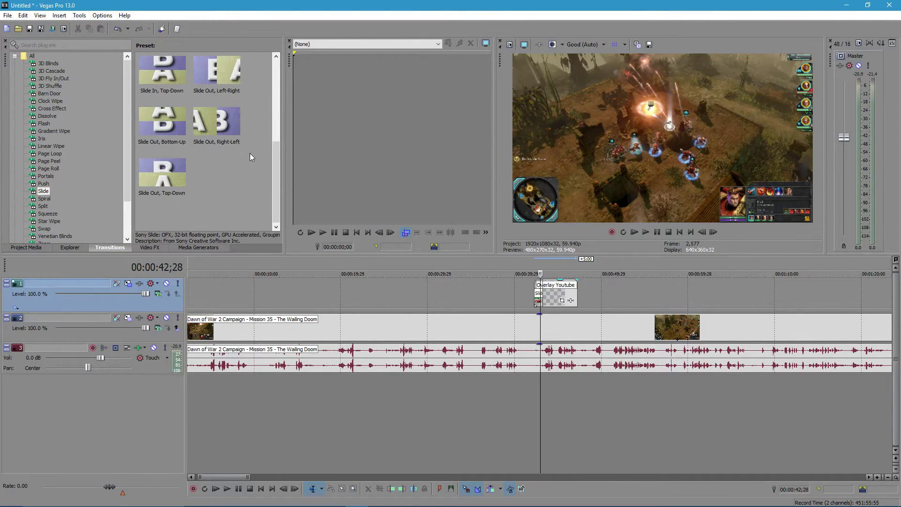
{"action": "scroll", "coordinate": [250, 153], "scroll_direction": "up", "scroll_amount": 1}
Apply the Slide Out, Right-Left transition to the overlay event's end.
{"action": "left_click_drag", "start_coordinate": [213, 177], "coordinate": [575, 296]}
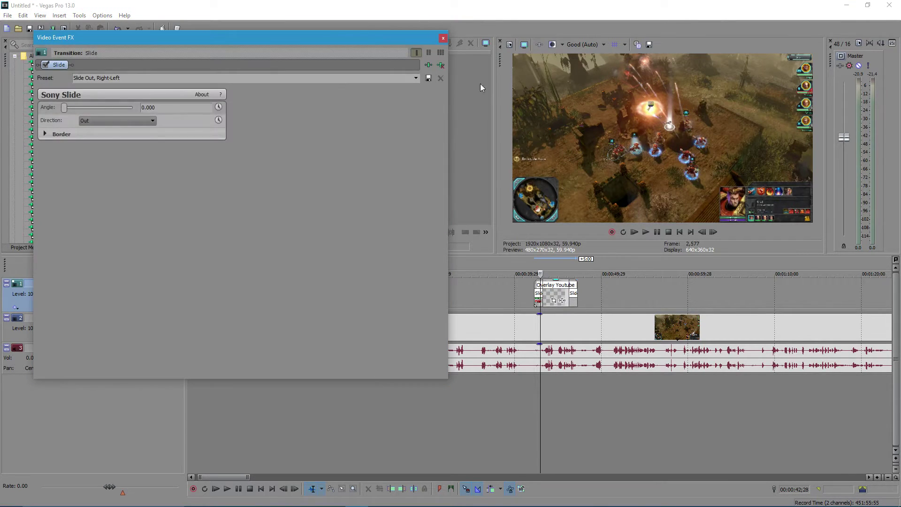
{"action": "left_click", "coordinate": [442, 37]}
{"action": "scroll", "coordinate": [621, 309], "scroll_direction": "up", "scroll_amount": 3}
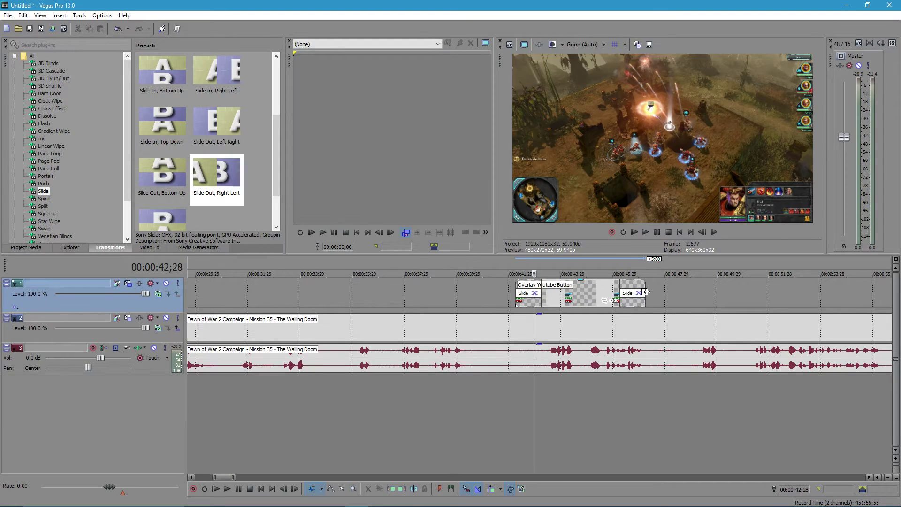
{"action": "scroll", "coordinate": [735, 297], "scroll_direction": "up", "scroll_amount": 1}
Lengthen the overlay event's end slightly and play from just before it.
{"action": "left_click_drag", "start_coordinate": [734, 297], "coordinate": [744, 297]}
{"action": "left_click", "coordinate": [472, 300]}
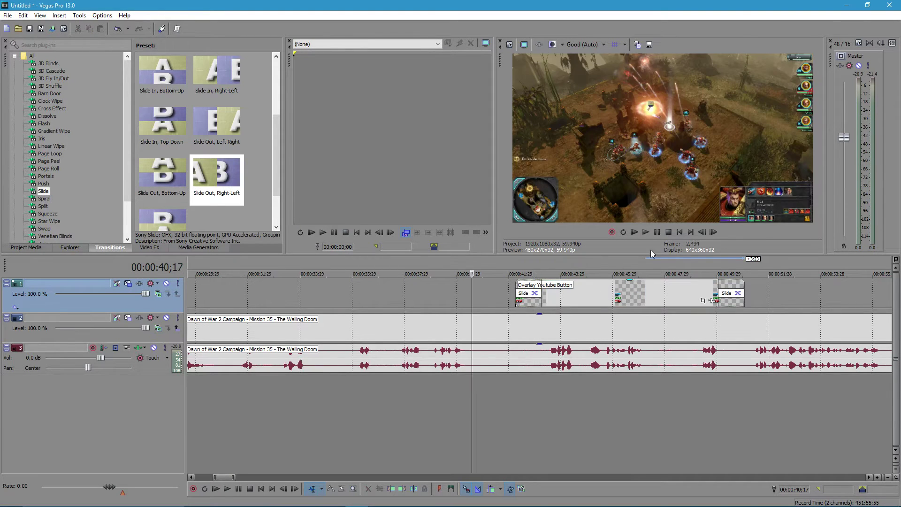
{"action": "left_click", "coordinate": [647, 232]}
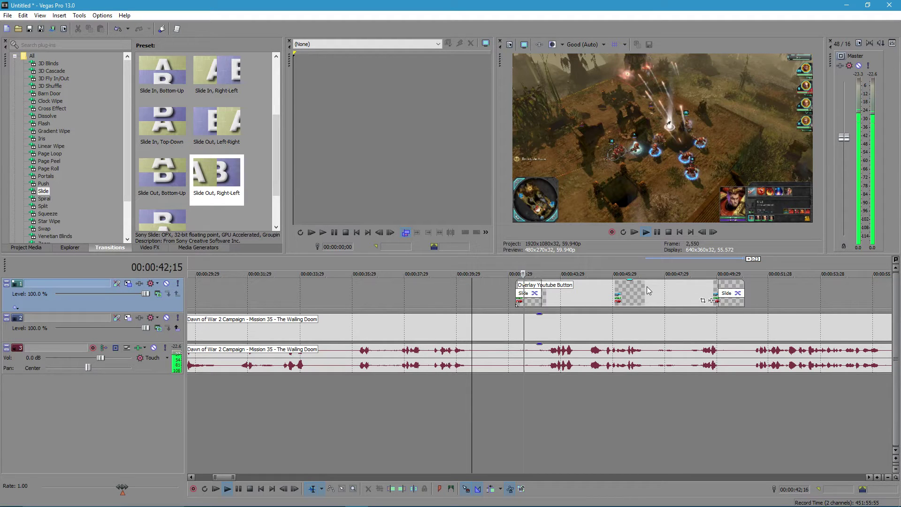
Select the overlay event, preview it sliding out, and park the playhead at 00:00:45;24.
{"action": "left_click", "coordinate": [647, 290]}
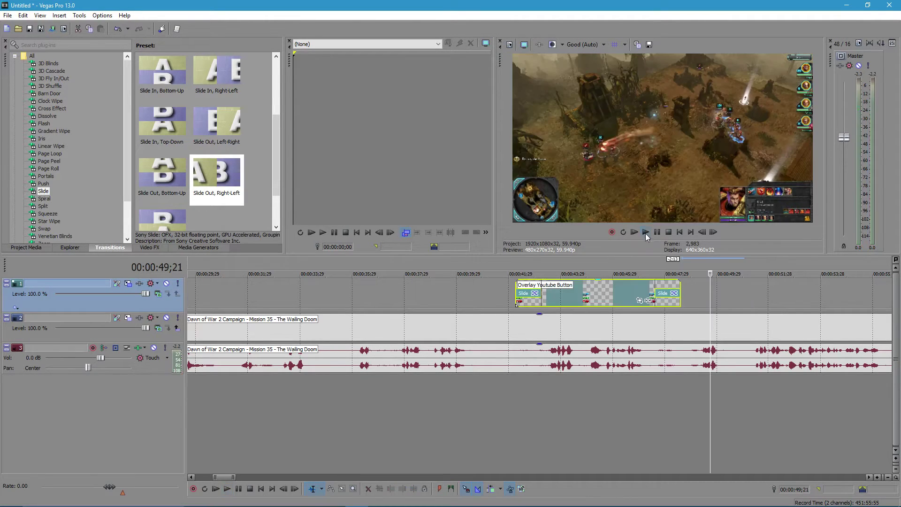
{"action": "left_click", "coordinate": [646, 232]}
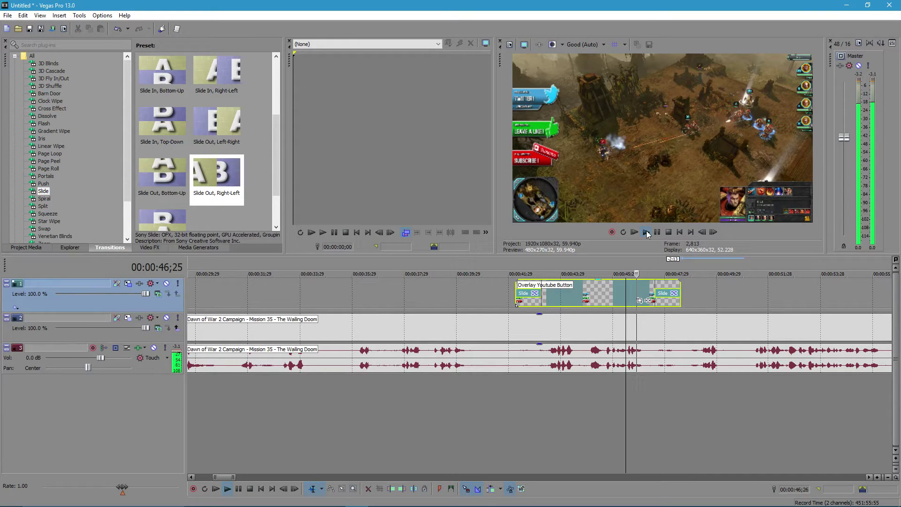
{"action": "left_click", "coordinate": [658, 232]}
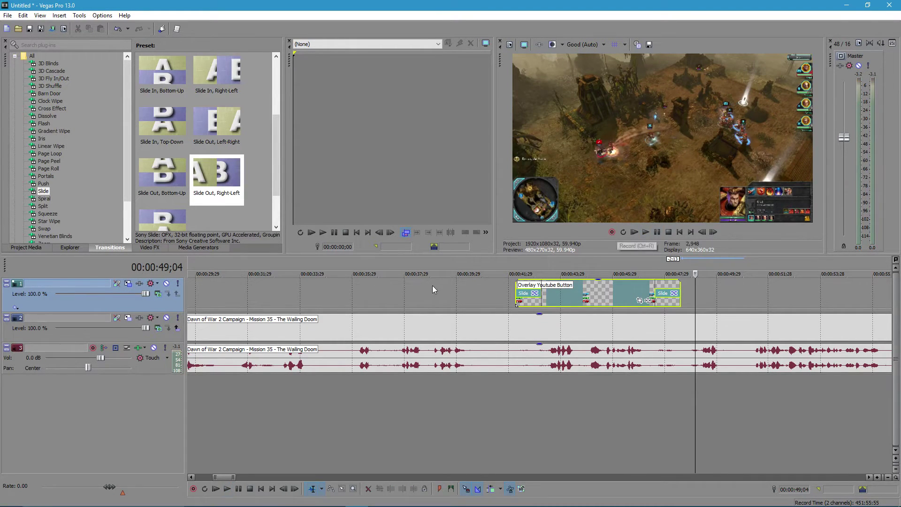
{"action": "left_click", "coordinate": [609, 296]}
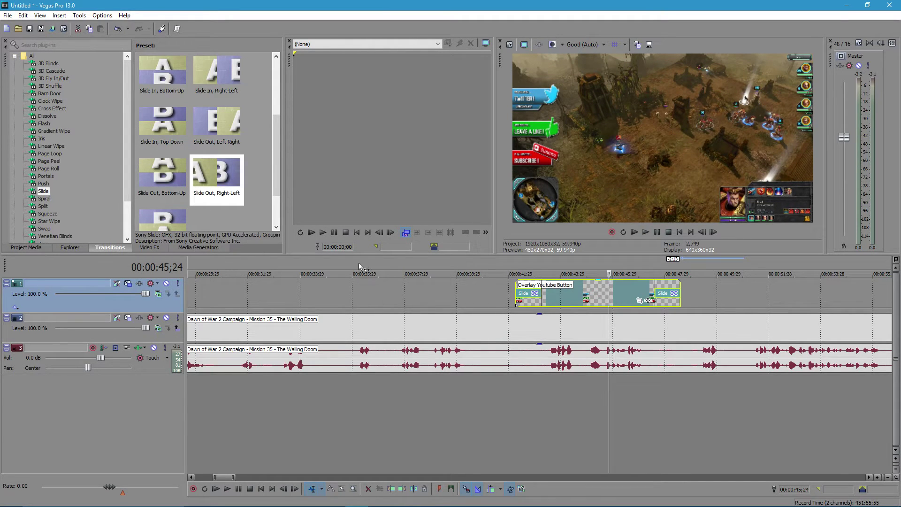
Try Add, Subtract and Overlay compositing modes on the overlay track.
{"action": "left_click", "coordinate": [159, 295]}
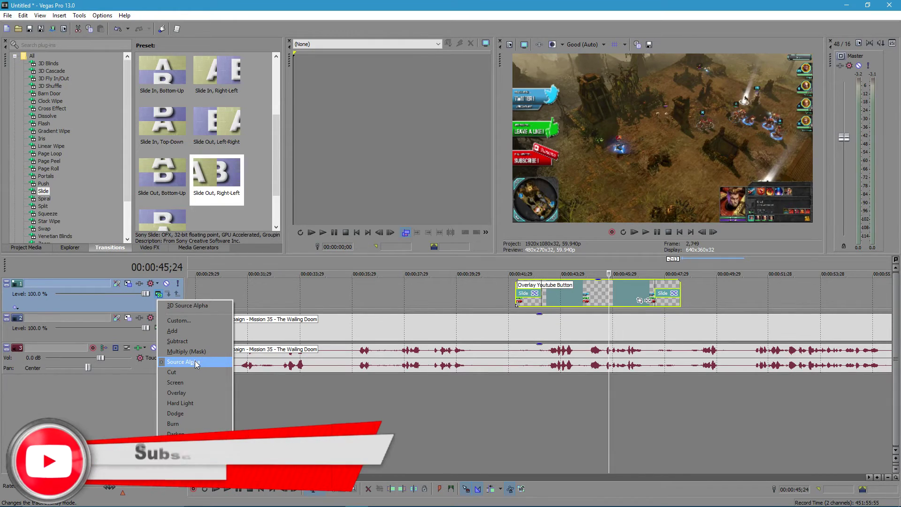
{"action": "left_click", "coordinate": [193, 330]}
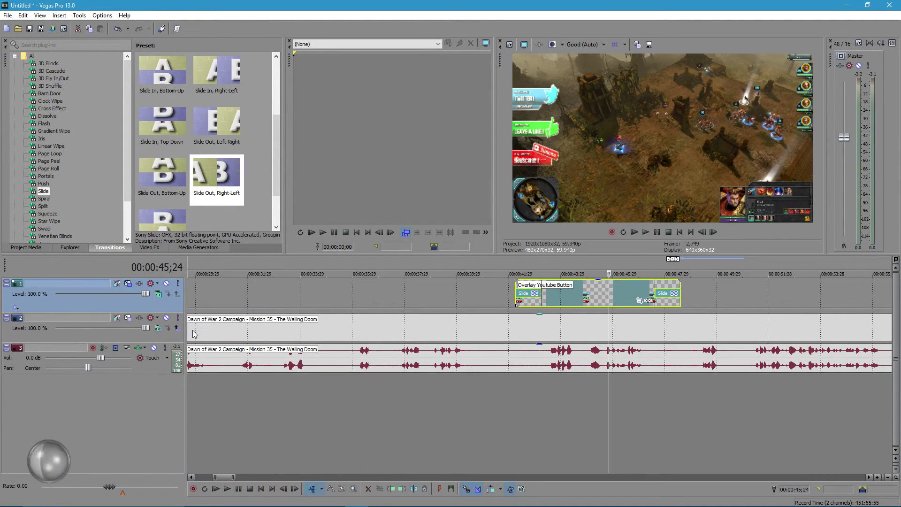
{"action": "left_click", "coordinate": [159, 294]}
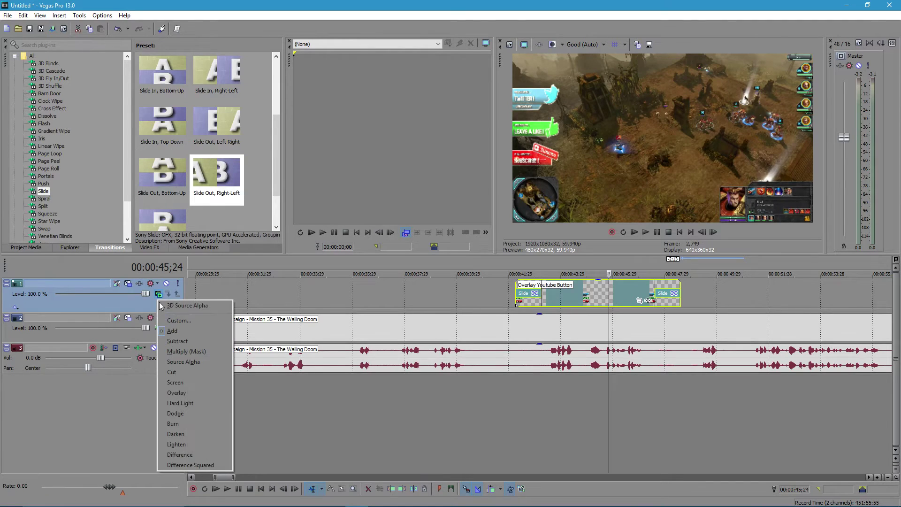
{"action": "left_click", "coordinate": [189, 341]}
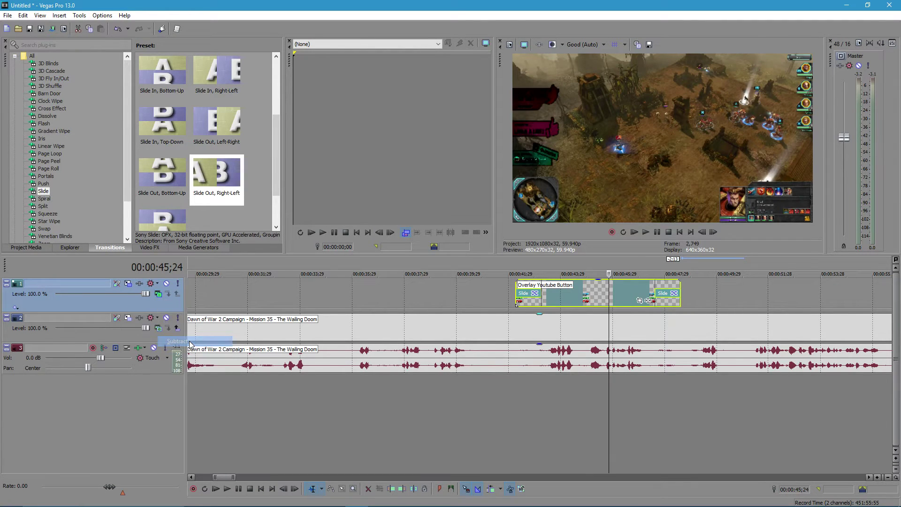
{"action": "left_click", "coordinate": [158, 295]}
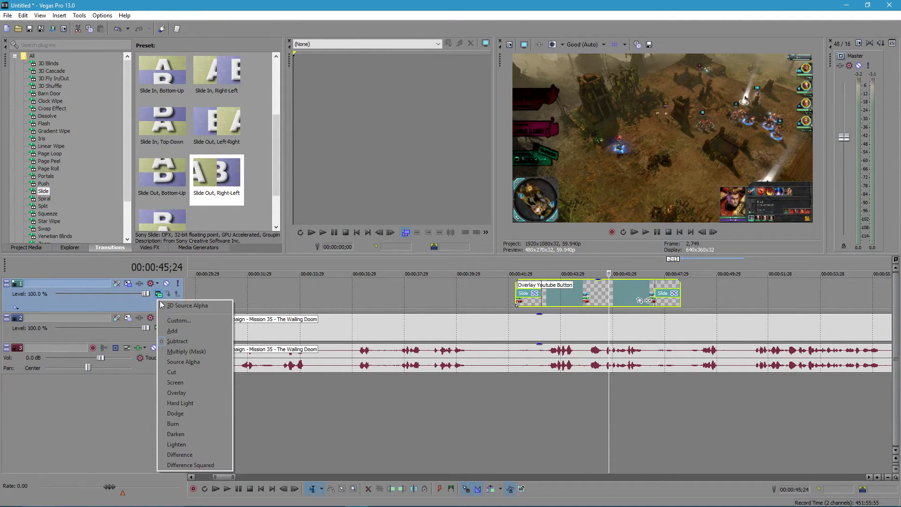
{"action": "left_click", "coordinate": [202, 390]}
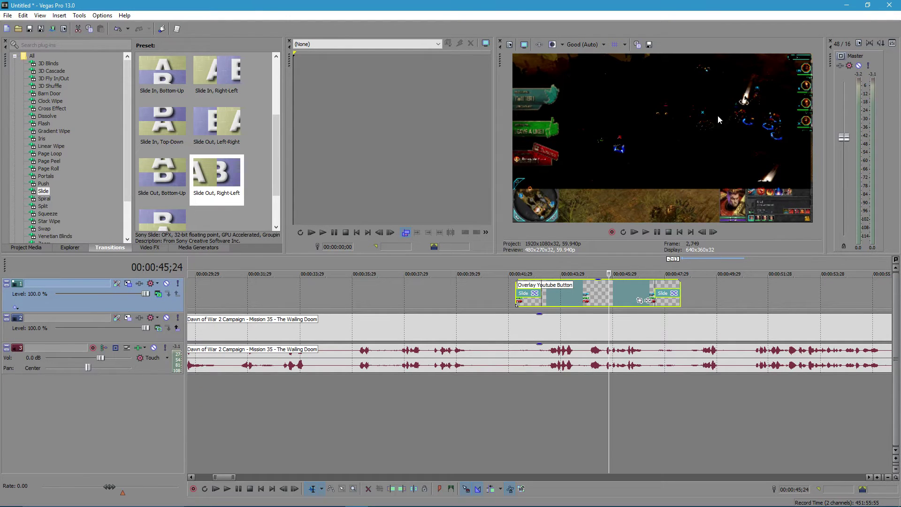
Restore Source Alpha compositing on the overlay track and return to Project Media.
{"action": "left_click", "coordinate": [159, 329]}
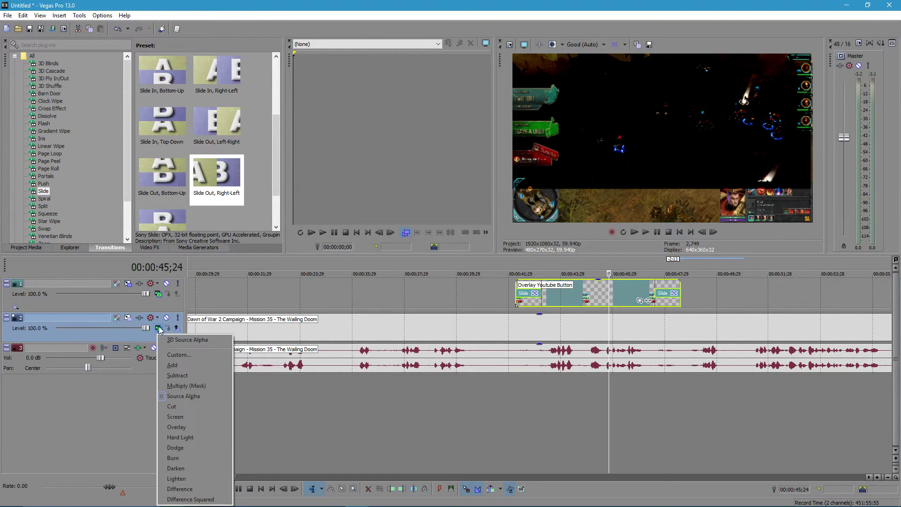
{"action": "left_click", "coordinate": [206, 397]}
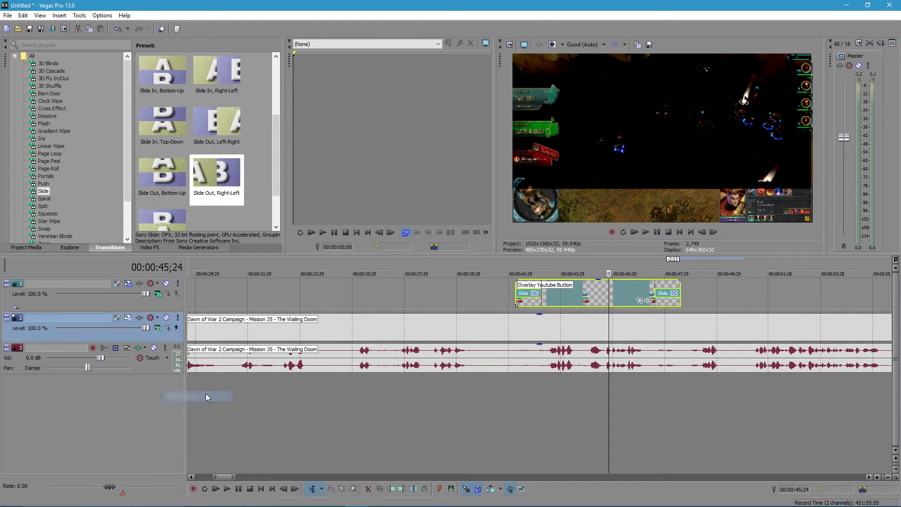
{"action": "left_click", "coordinate": [158, 294]}
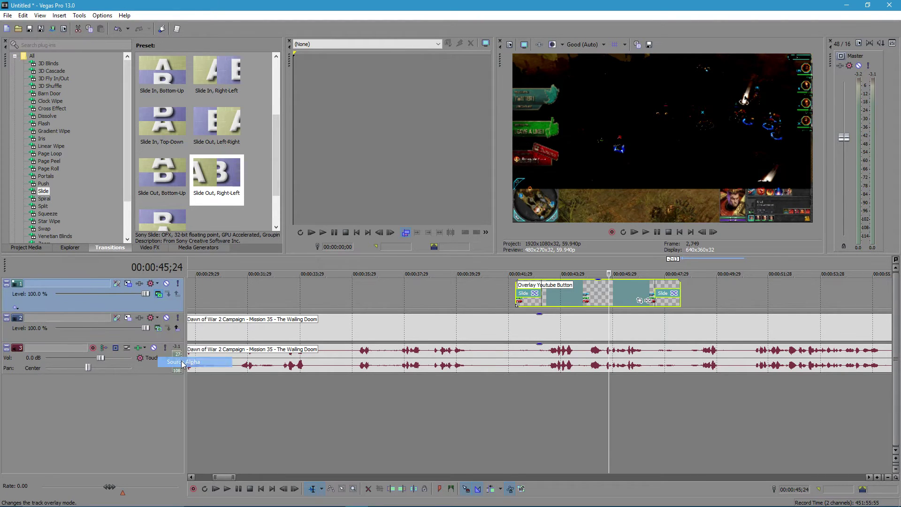
{"action": "left_click", "coordinate": [184, 363]}
{"action": "left_click", "coordinate": [27, 249]}
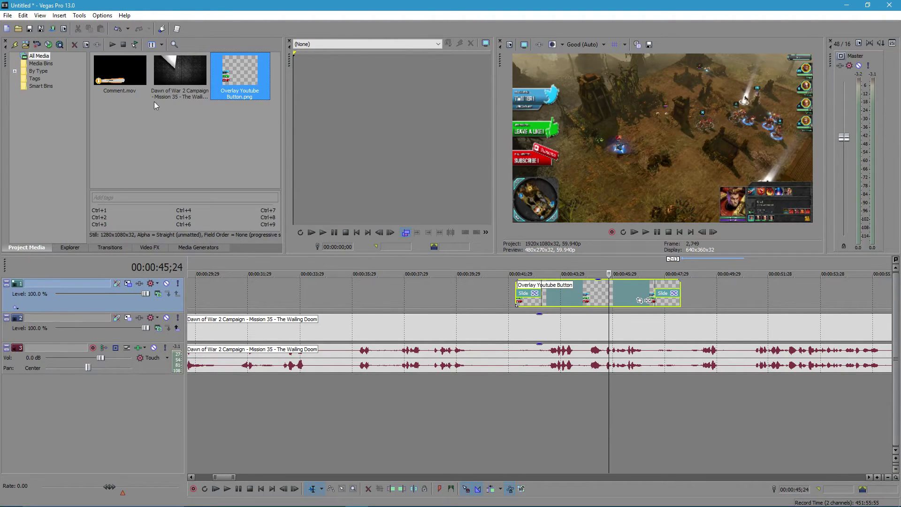
{"action": "right_click", "coordinate": [227, 75]}
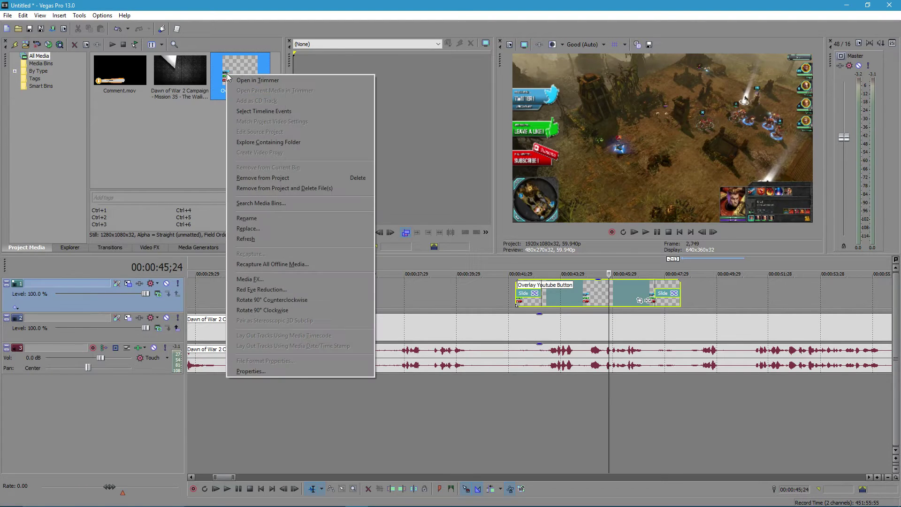
{"action": "left_click", "coordinate": [267, 371]}
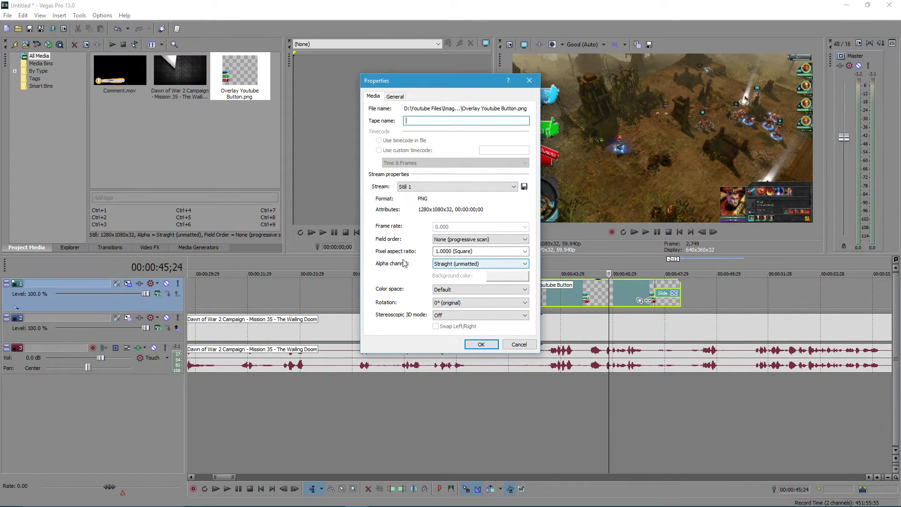
{"action": "left_click", "coordinate": [449, 265]}
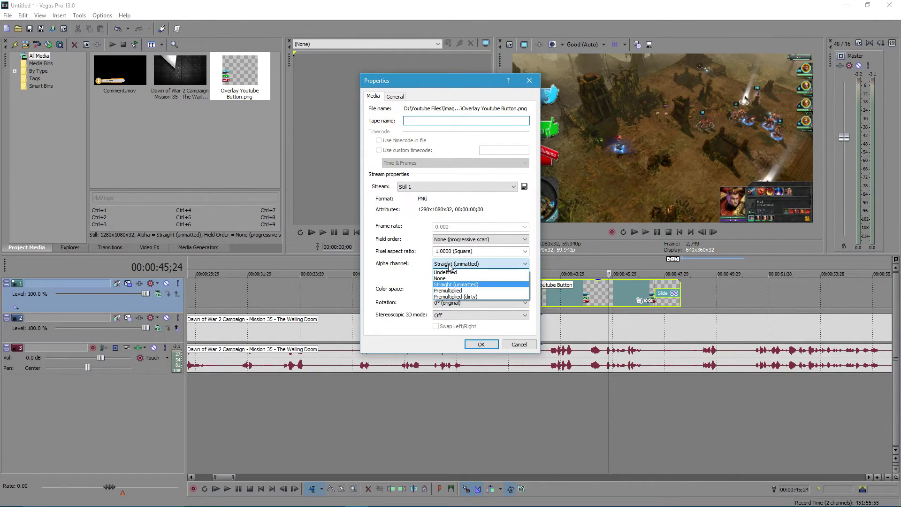
{"action": "left_click", "coordinate": [469, 287]}
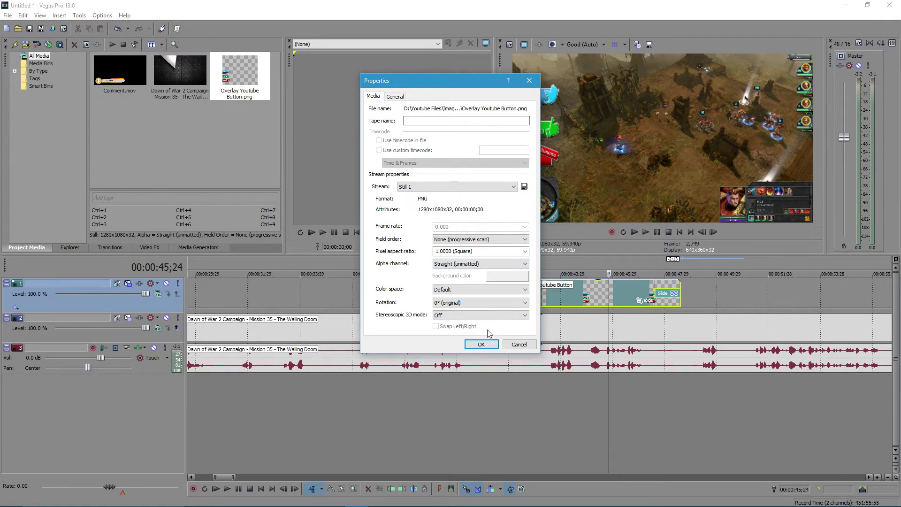
{"action": "left_click", "coordinate": [481, 345]}
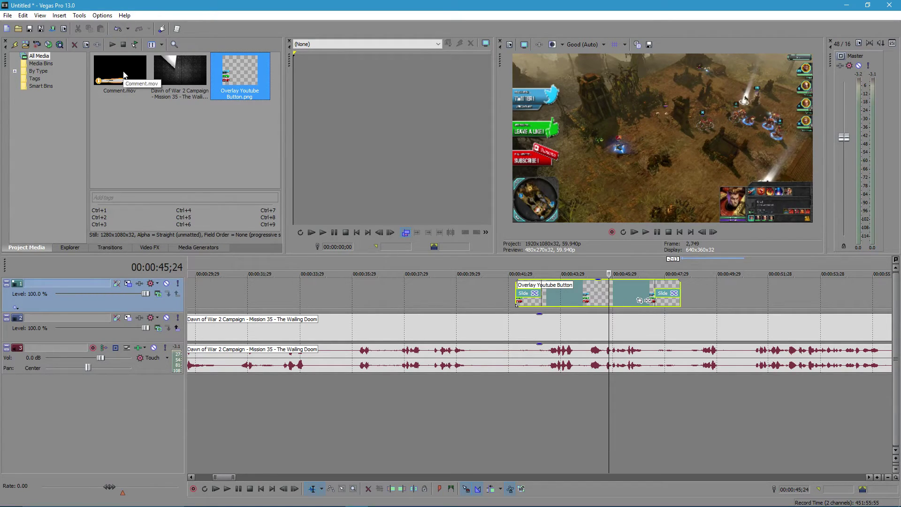
{"action": "mouse_move", "coordinate": [126, 78]}
{"action": "left_mouse_down"}
{"action": "mouse_move", "coordinate": [274, 187]}
{"action": "mouse_move", "coordinate": [340, 279]}
{"action": "left_mouse_up"}
Place the Comment.mov clip on the timeline near 00:00:35.
{"action": "left_click", "coordinate": [393, 297]}
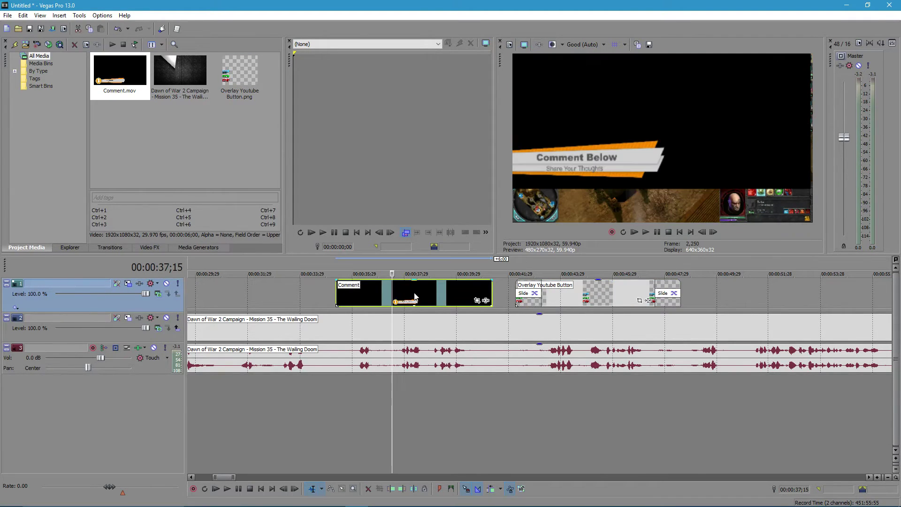
{"action": "left_click", "coordinate": [426, 286]}
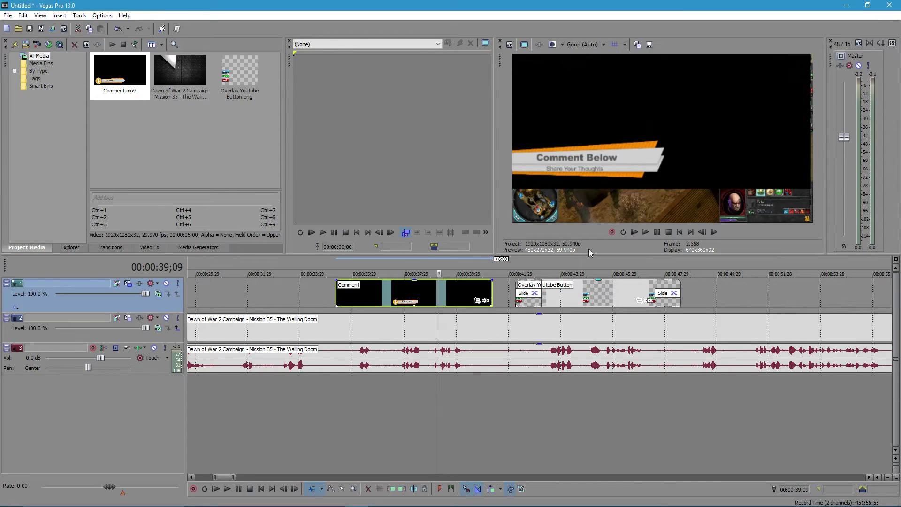
{"action": "left_click_drag", "start_coordinate": [463, 290], "coordinate": [470, 281]}
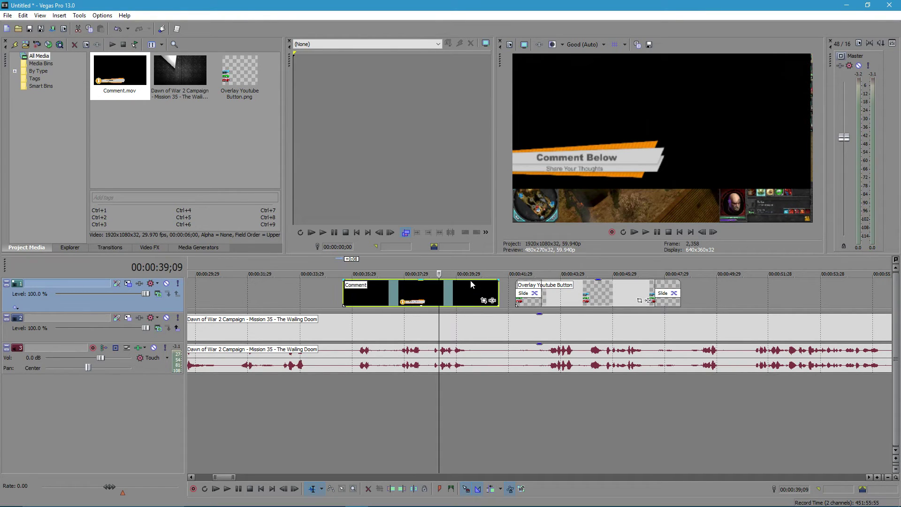
Insert a new top video track and move the Comment clip onto it.
{"action": "right_click", "coordinate": [226, 294]}
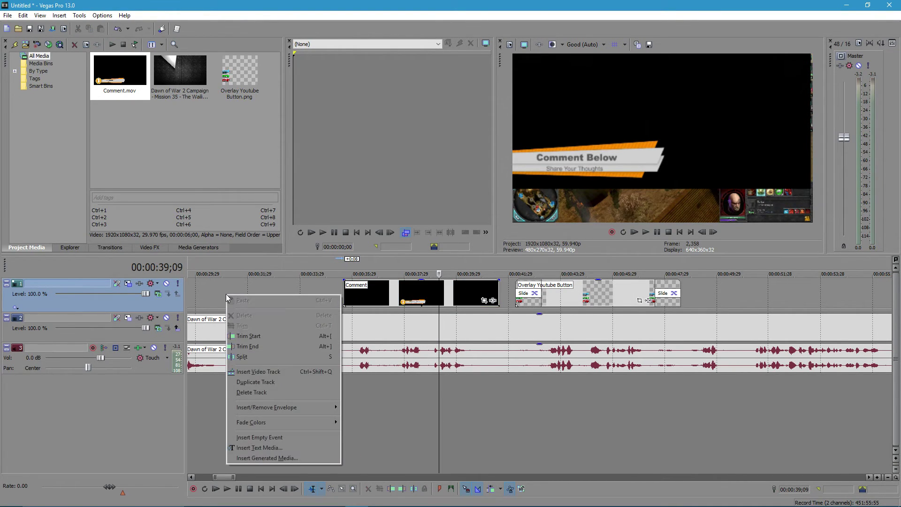
{"action": "left_click", "coordinate": [281, 372]}
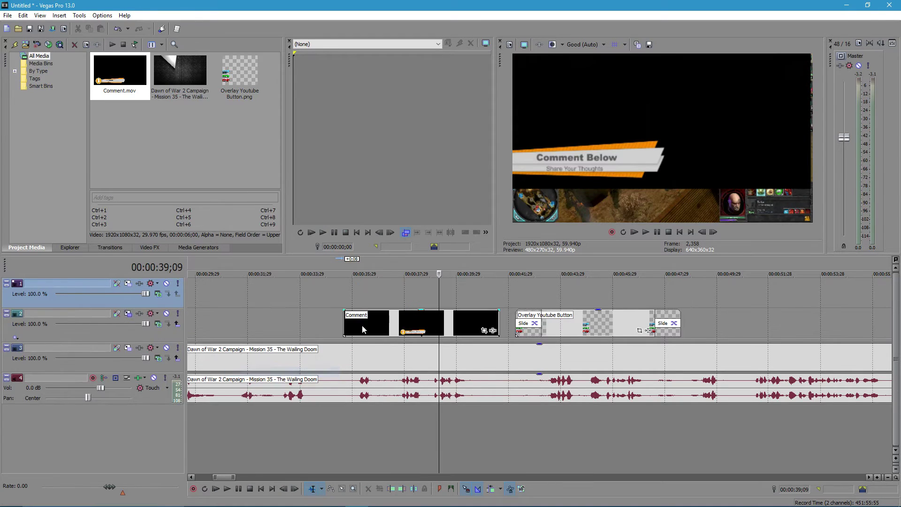
{"action": "mouse_move", "coordinate": [364, 329]}
{"action": "left_mouse_down"}
{"action": "mouse_move", "coordinate": [379, 297]}
{"action": "mouse_move", "coordinate": [395, 291]}
{"action": "left_mouse_up"}
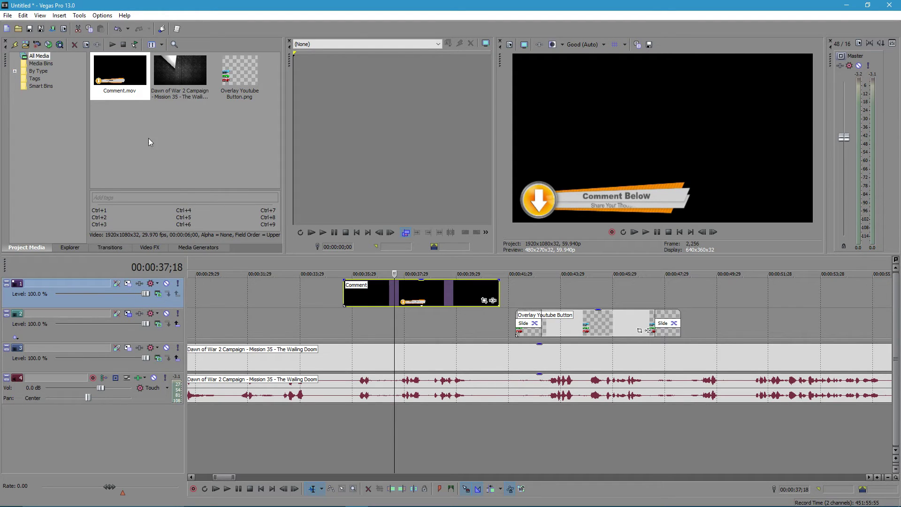
Set Comment.mov's alpha channel to Straight (unmatted) in its media properties.
{"action": "right_click", "coordinate": [124, 80]}
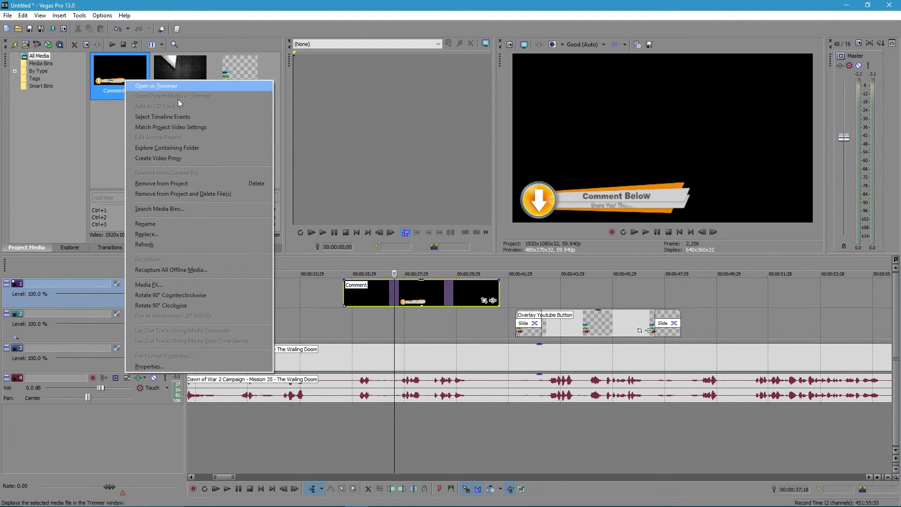
{"action": "left_click", "coordinate": [195, 367]}
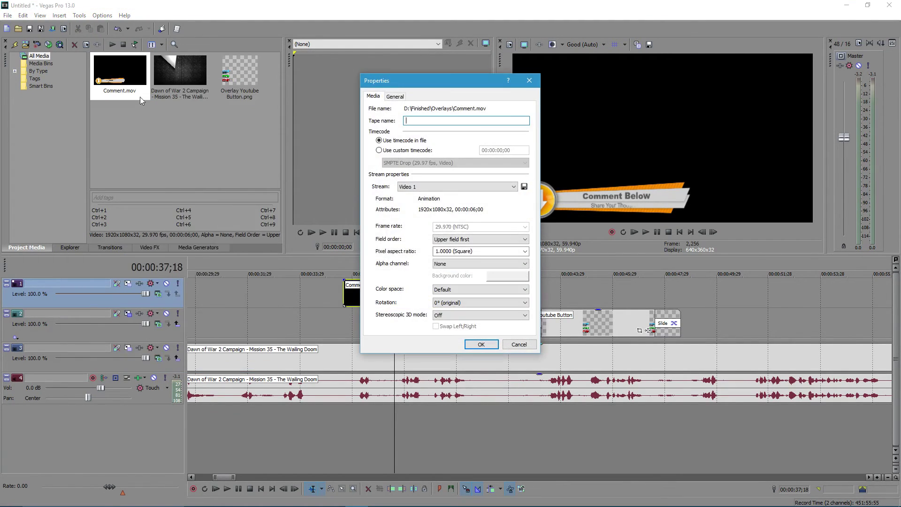
{"action": "left_click", "coordinate": [451, 264]}
{"action": "left_click", "coordinate": [467, 287]}
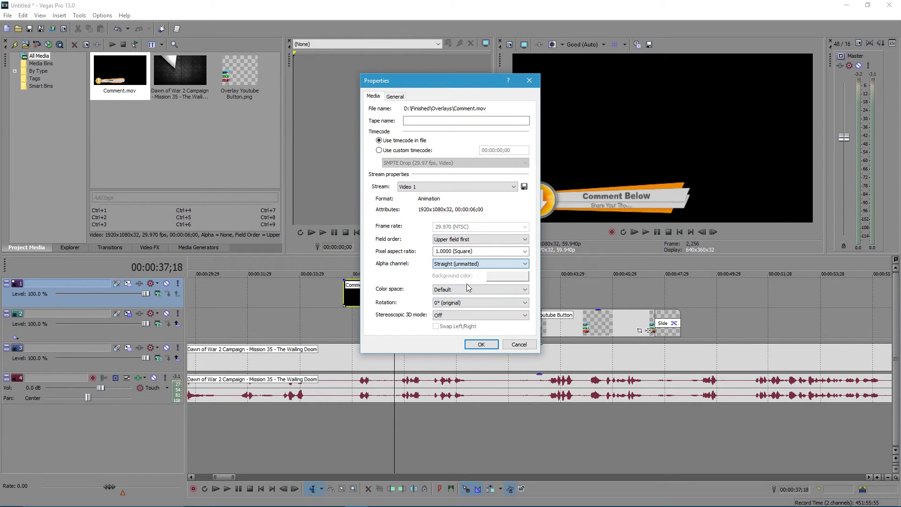
{"action": "left_click", "coordinate": [481, 344]}
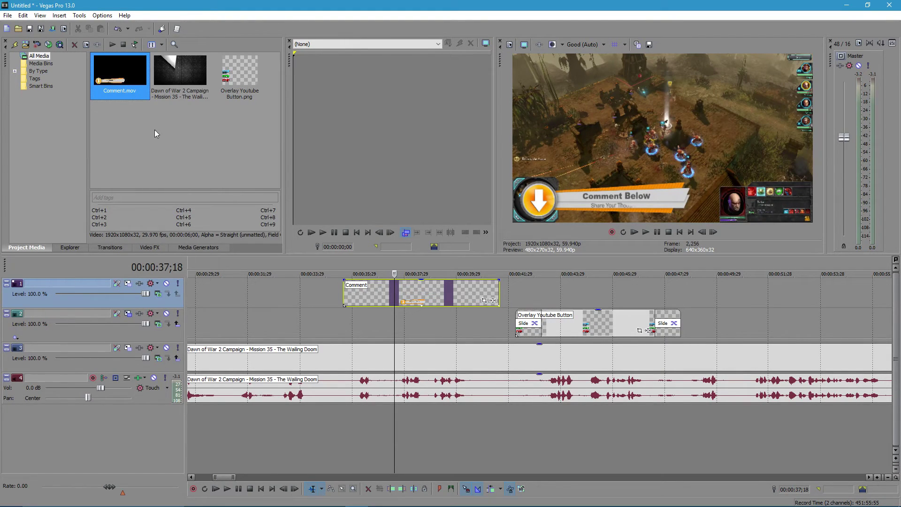
Reopen Comment.mov's properties to confirm the Straight (unmatted) alpha setting.
{"action": "right_click", "coordinate": [123, 75]}
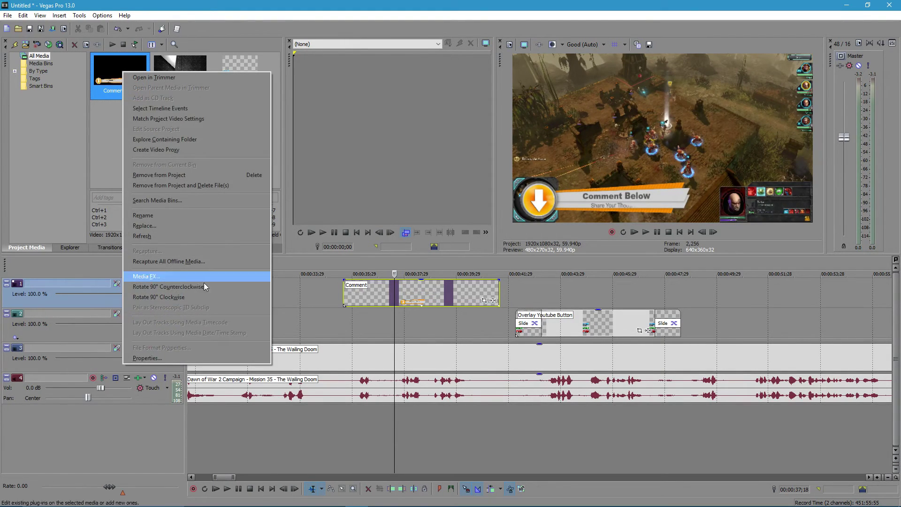
{"action": "left_click", "coordinate": [196, 359]}
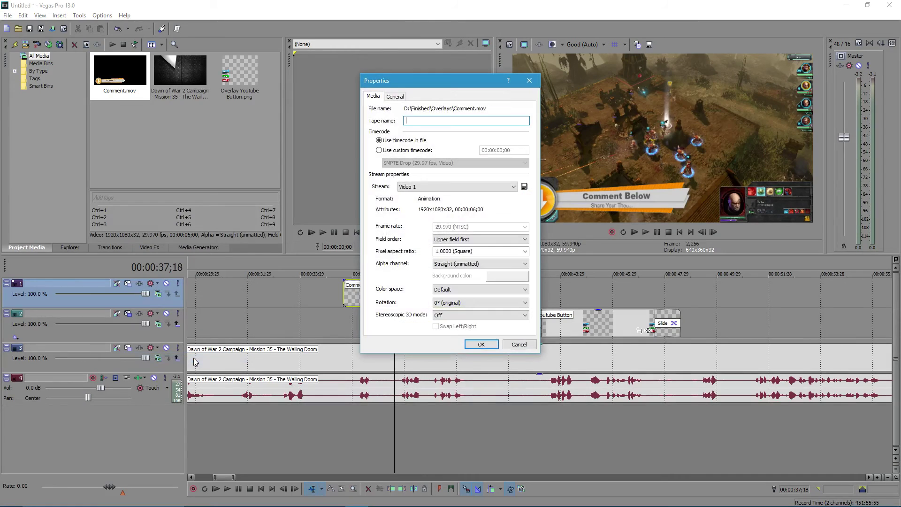
{"action": "left_click", "coordinate": [465, 265]}
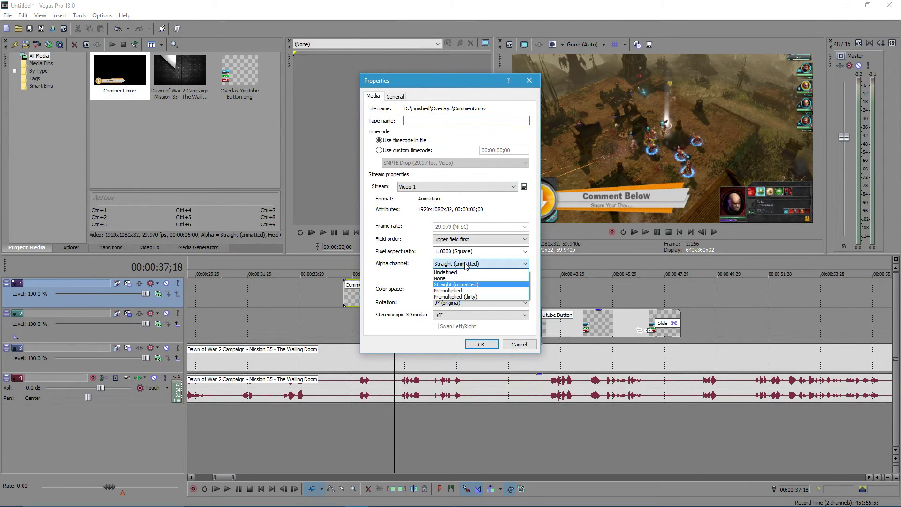
{"action": "left_click", "coordinate": [465, 284]}
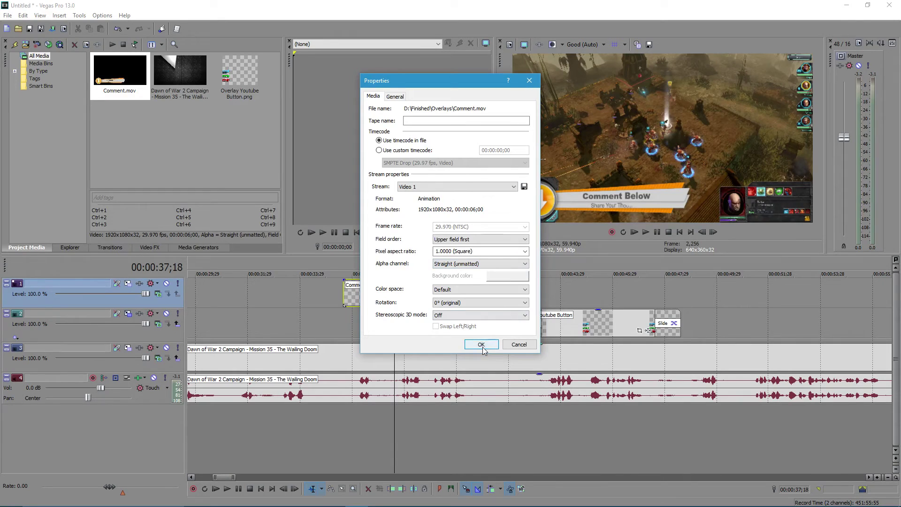
{"action": "left_click", "coordinate": [482, 346]}
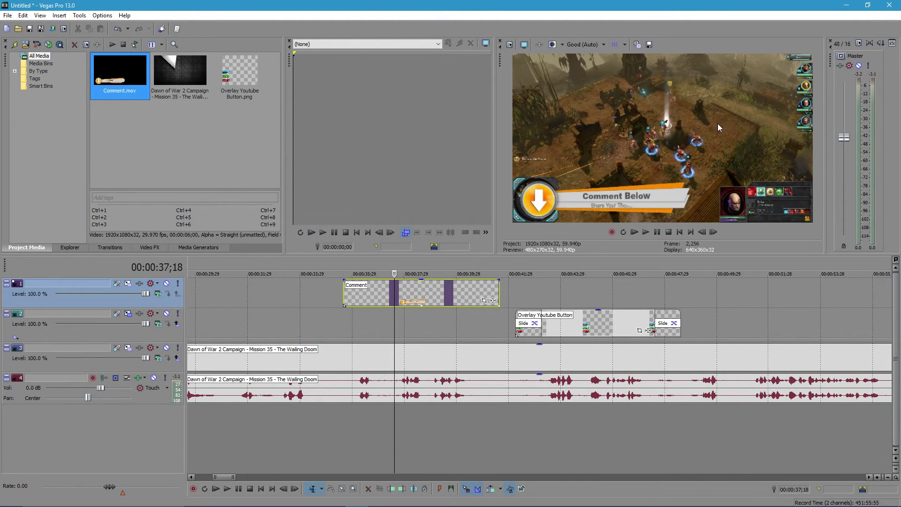
Play the timeline from the Comment clip's start near 00:00:35 to preview both overlays.
{"action": "left_click", "coordinate": [334, 318]}
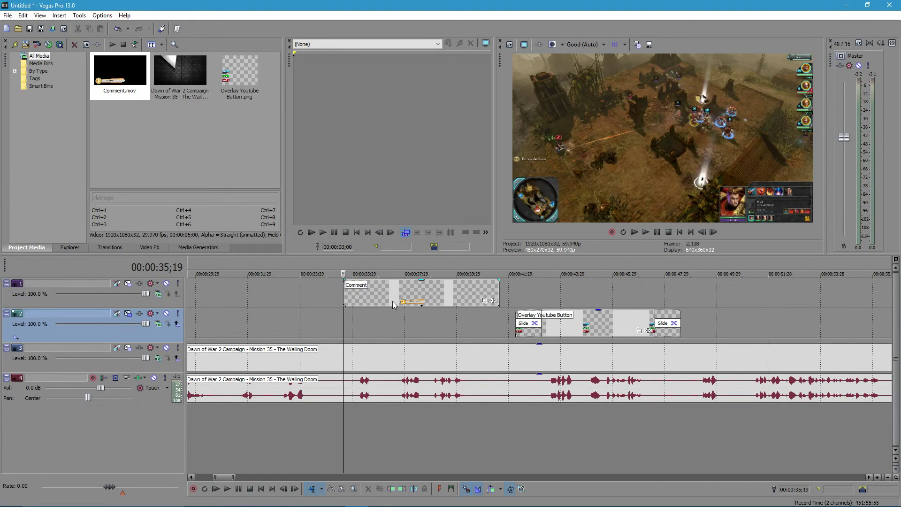
{"action": "left_click", "coordinate": [646, 232]}
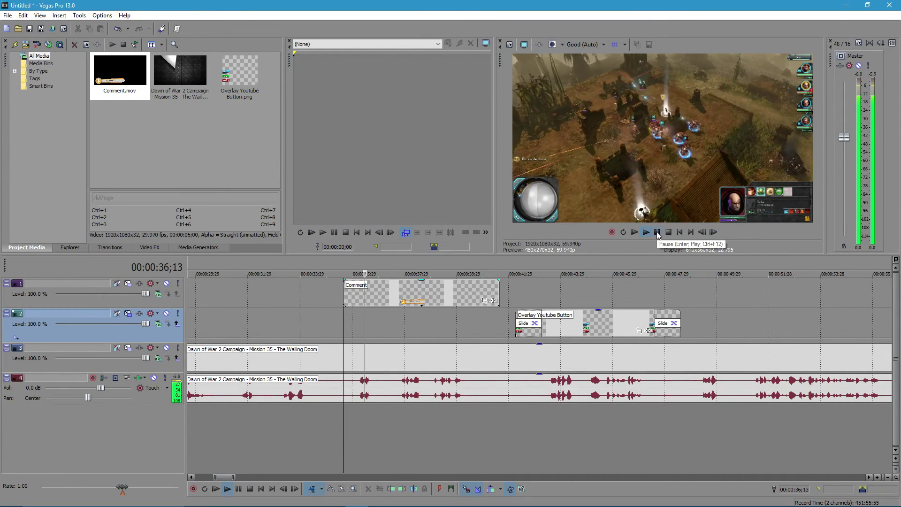